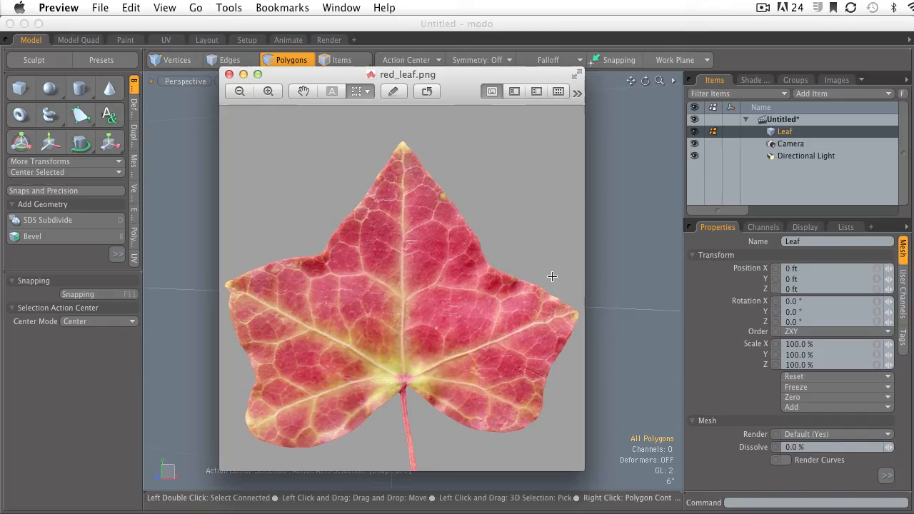
Step: Assign a material named Leaf to the square polygon, with 80% diffuse and 20% specular
click(607, 266)
alt+drag(503, 271, 429, 251)
key(3)
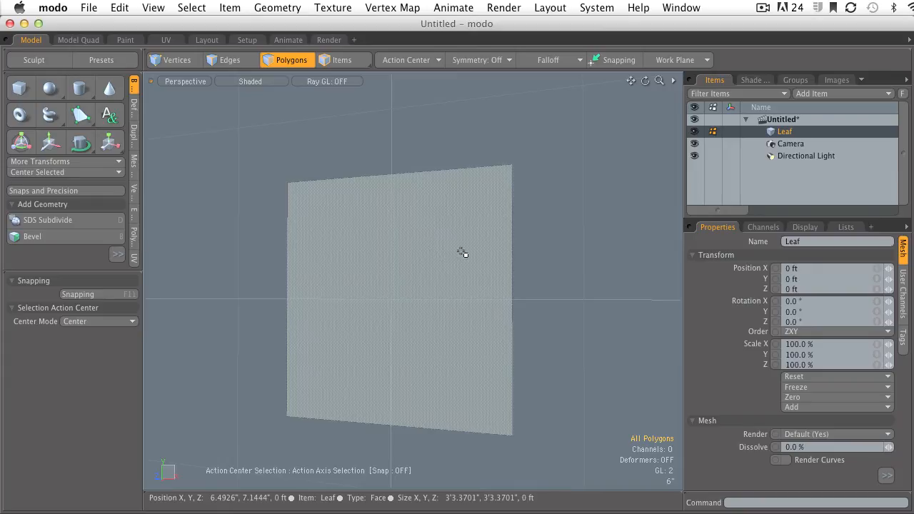
click(362, 247)
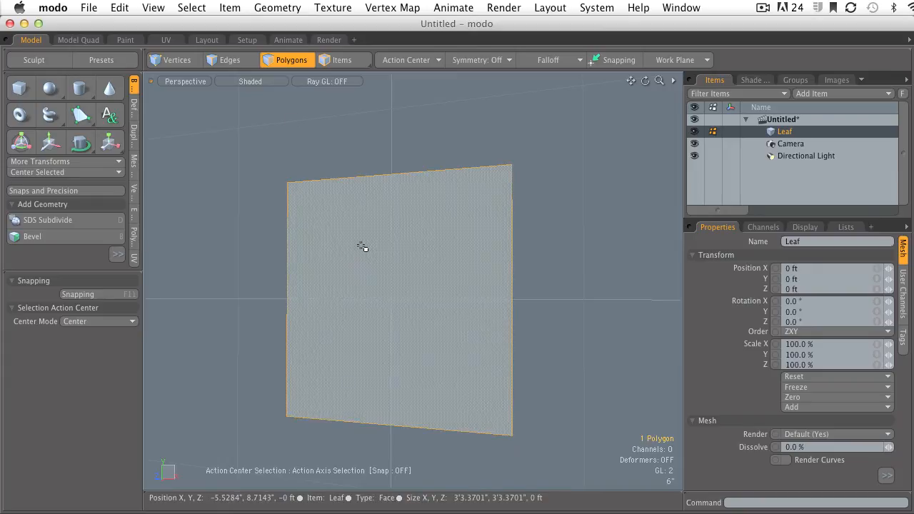
text(m)
text(Leaf)
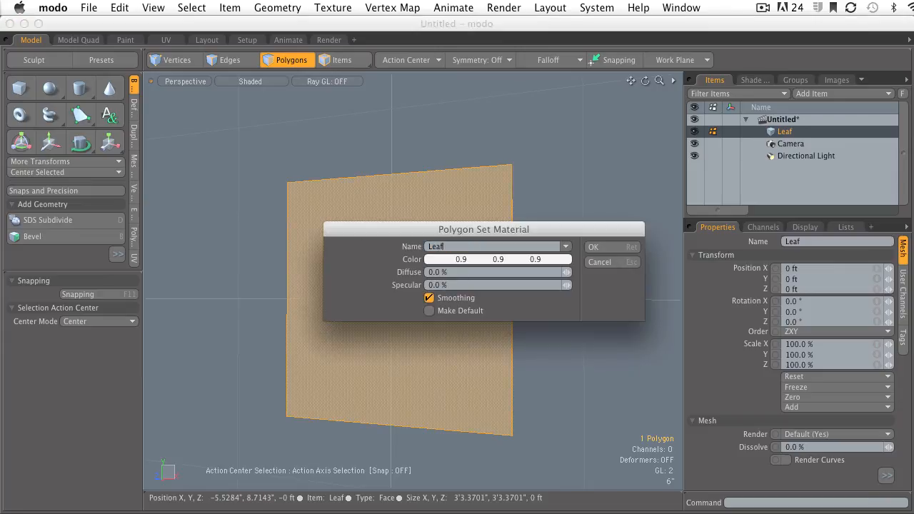
click(431, 272)
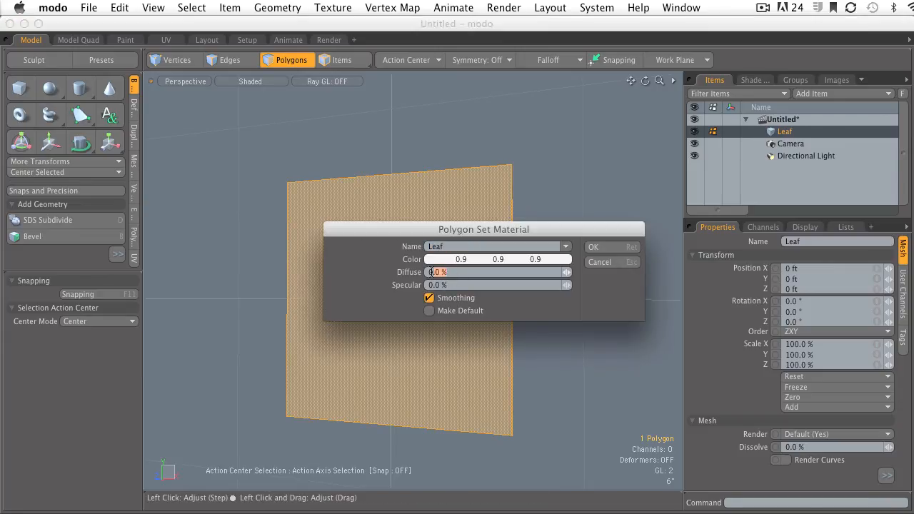
text(80)
key(Tab)
text(20)
click(600, 247)
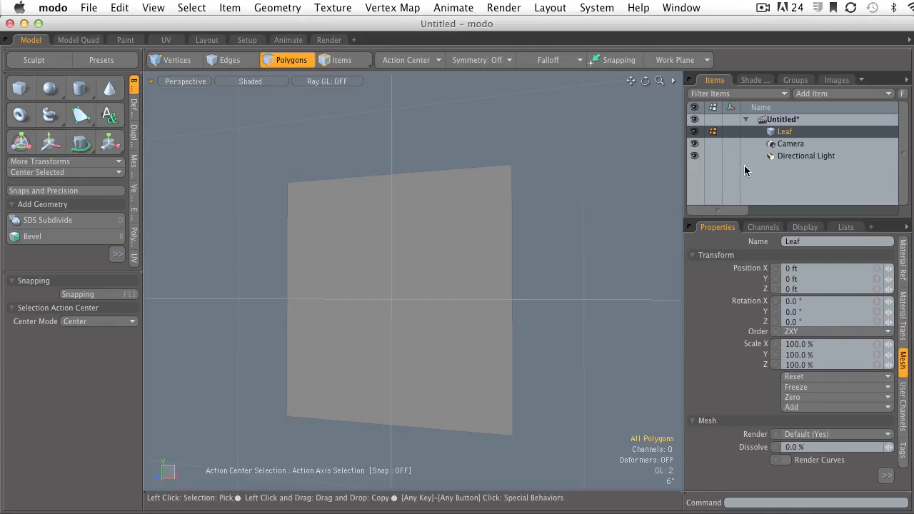
Step: Switch to the Render layout and frame the leaf plane larger and at a slight angle in the render camera
click(754, 80)
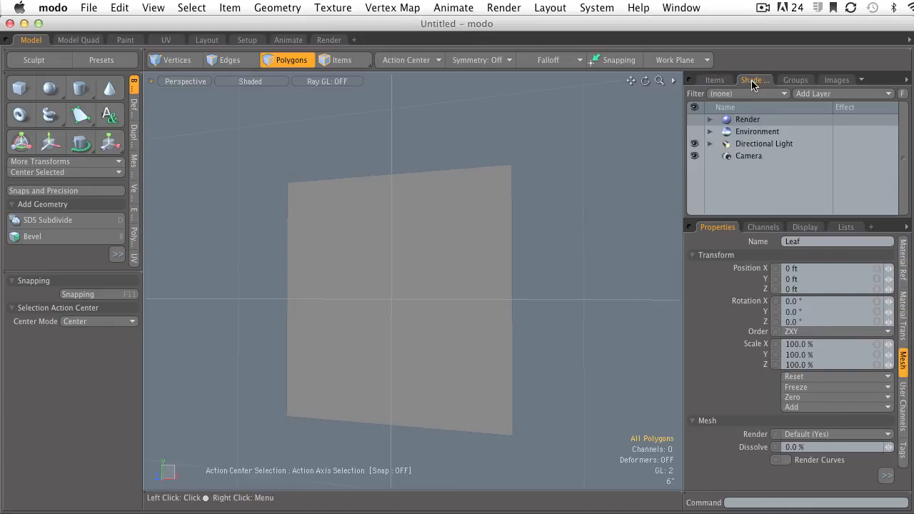
click(710, 120)
click(329, 39)
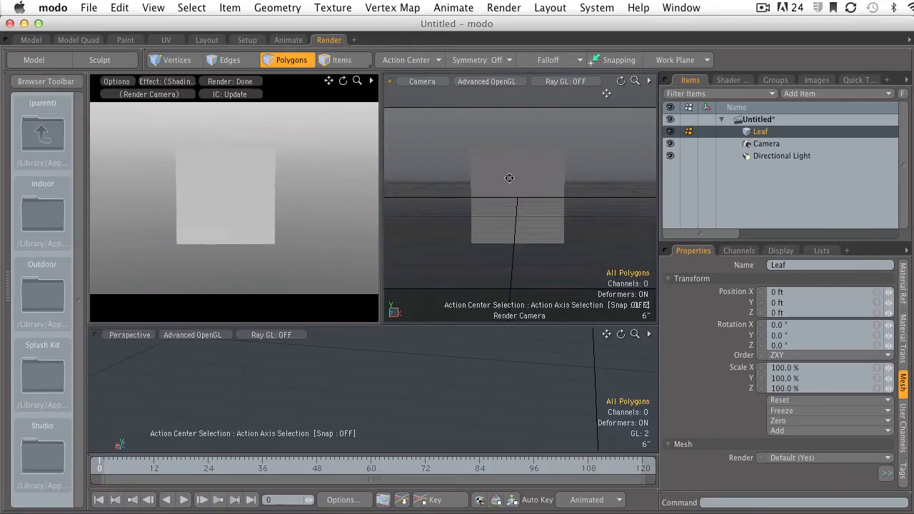
ctrl+alt+drag(509, 178, 630, 196)
alt+drag(567, 193, 532, 190)
key(3)
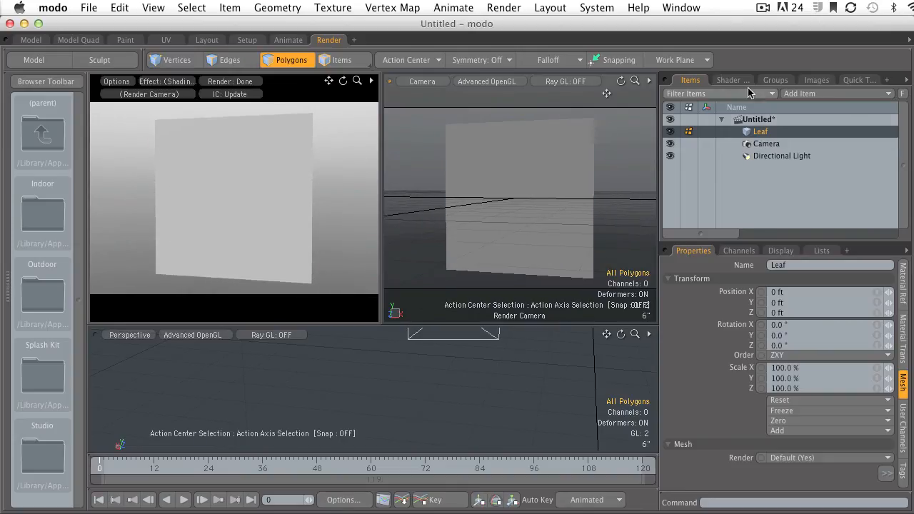
Step: Add an image map layer to the Leaf material group in the Shader Tree, loading red_leaf.png from the Desktop
click(733, 80)
click(695, 171)
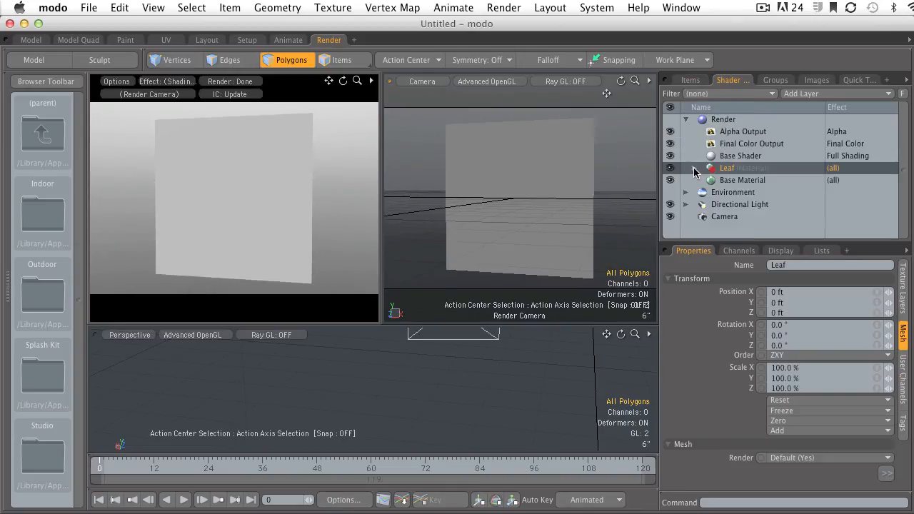
click(694, 168)
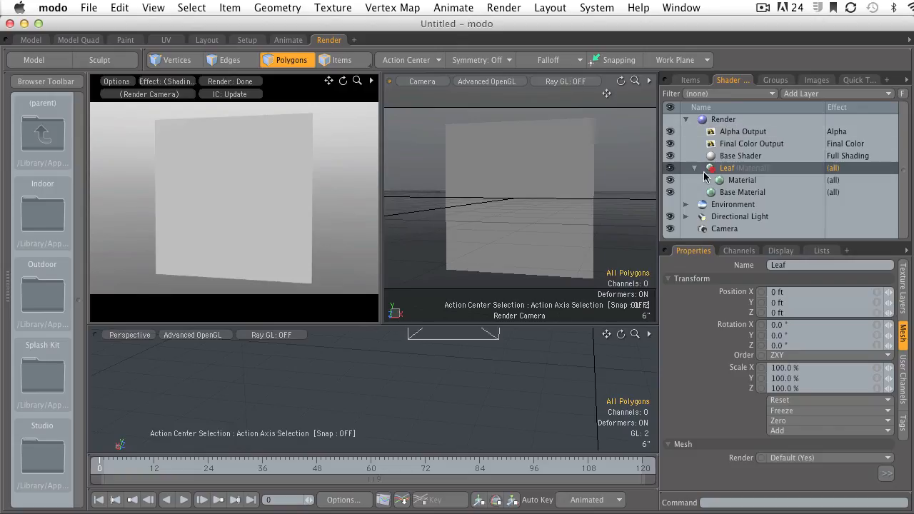
click(821, 94)
mouse_move(811, 145)
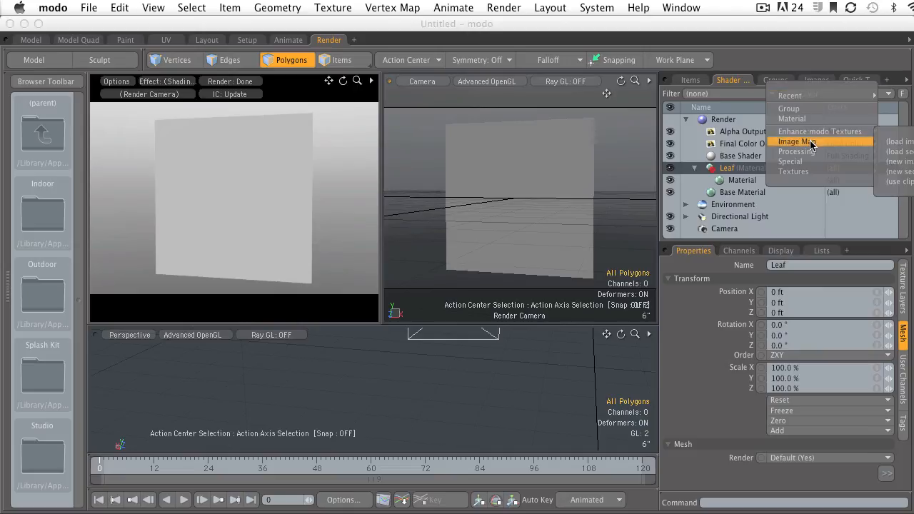
click(892, 142)
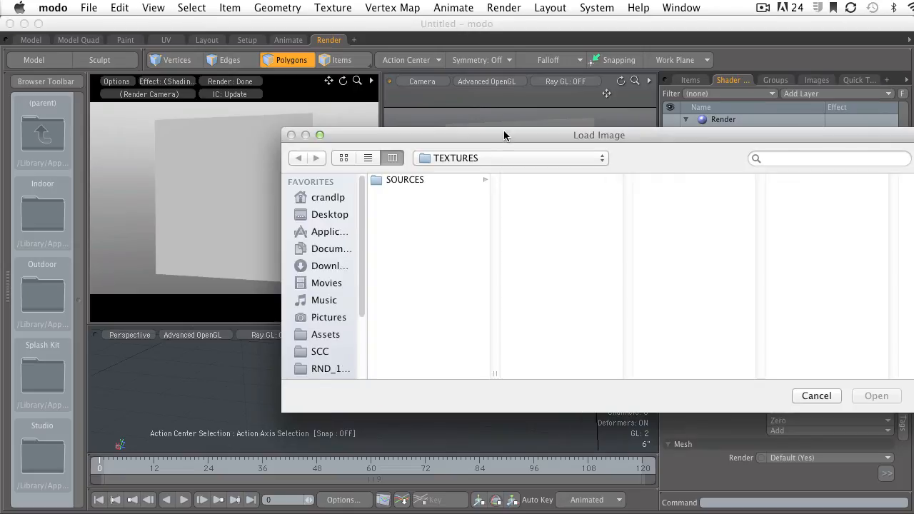
drag(504, 135, 352, 131)
click(178, 210)
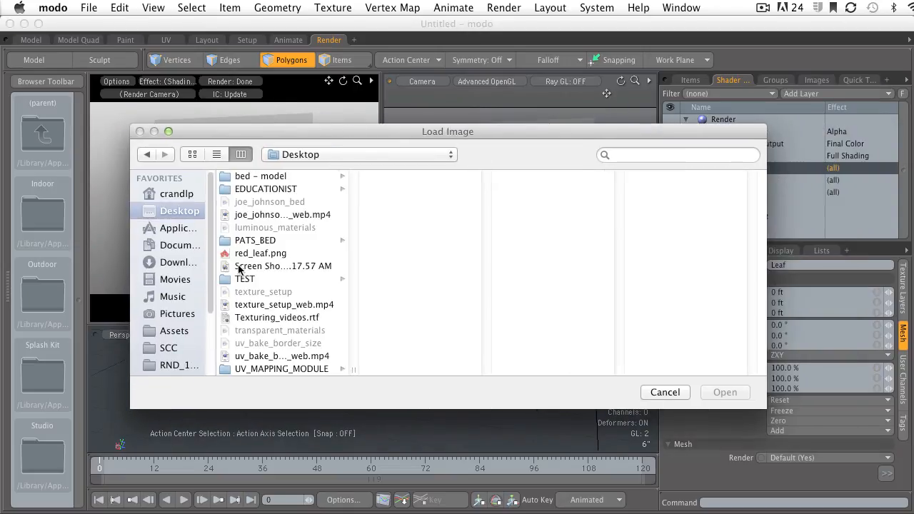
double_click(257, 253)
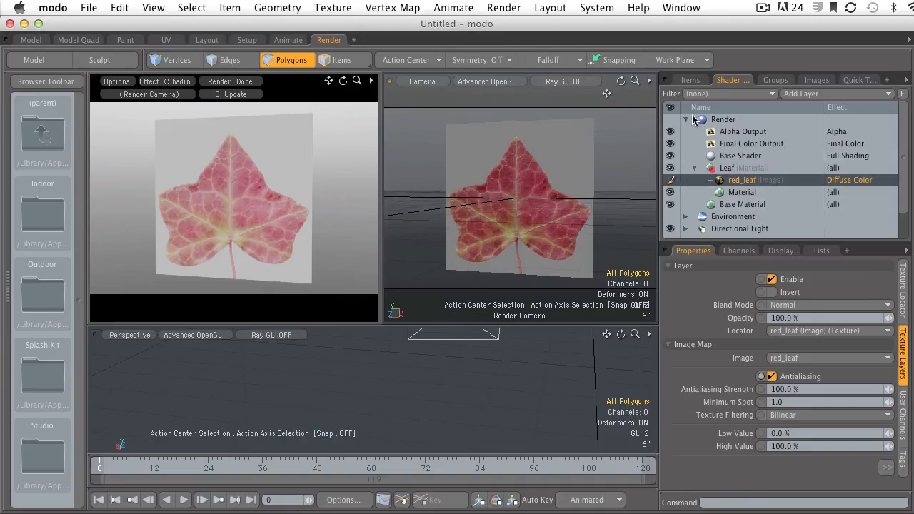
Step: Set the red_leaf texture's projection type to Planar on the Z axis and auto-size it
drag(750, 244, 757, 164)
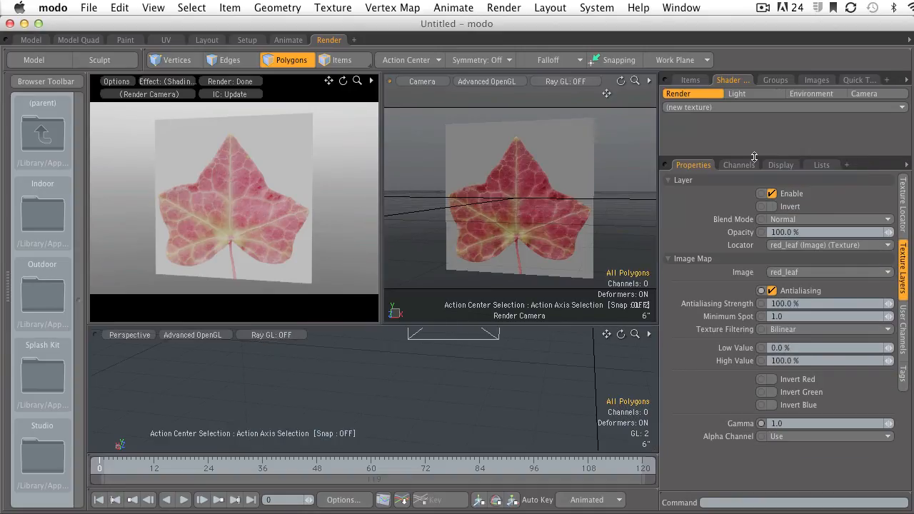
click(903, 214)
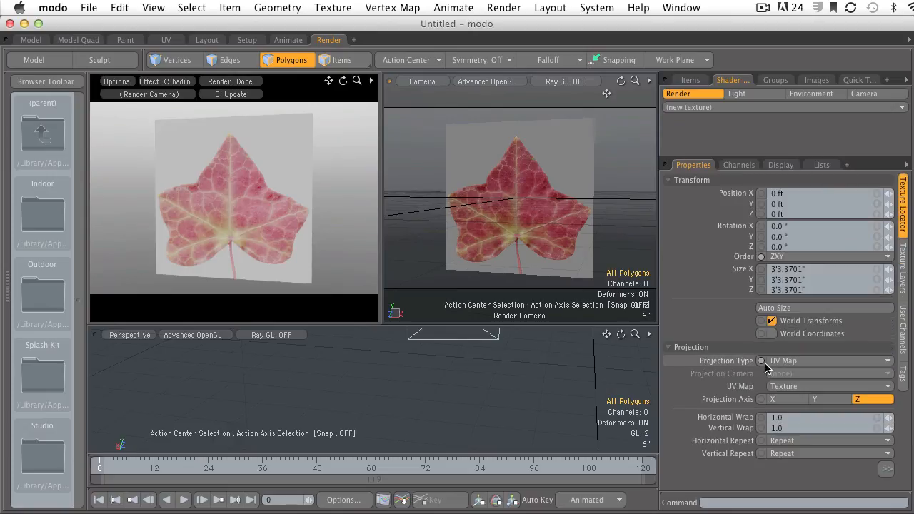
click(796, 365)
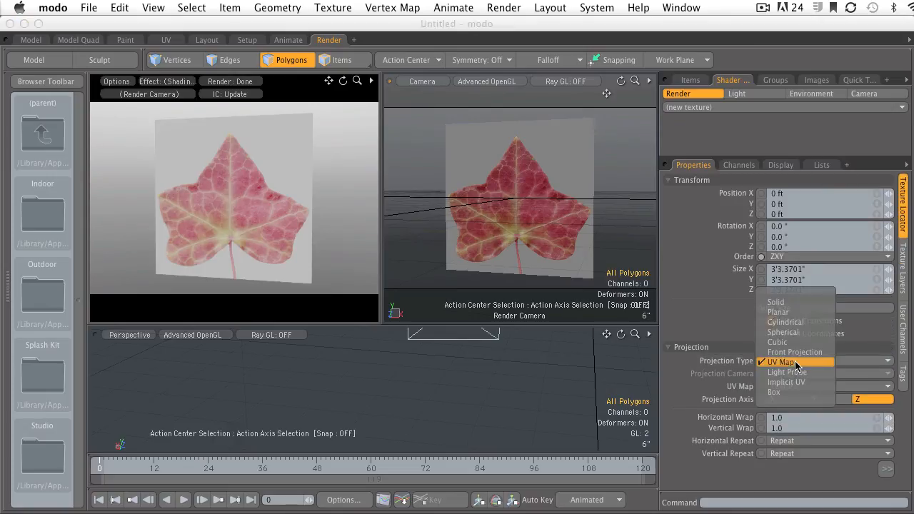
click(793, 319)
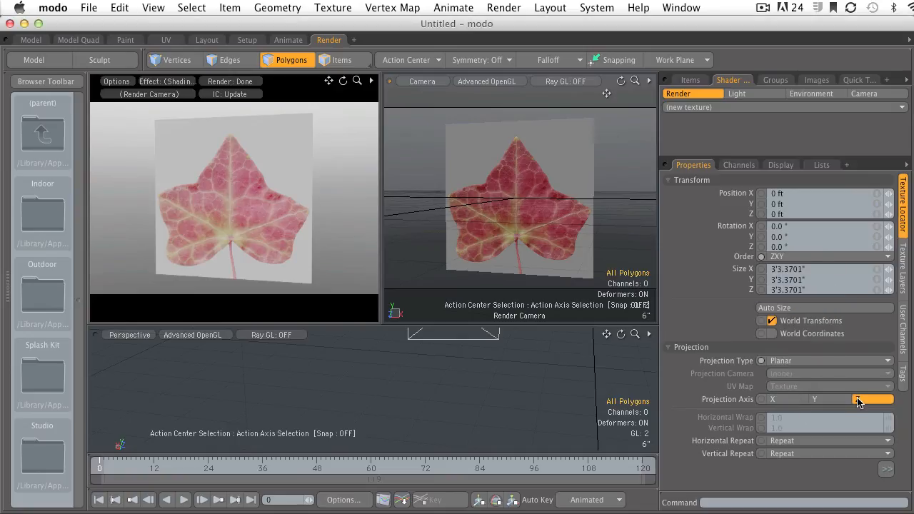
click(800, 309)
key(1)
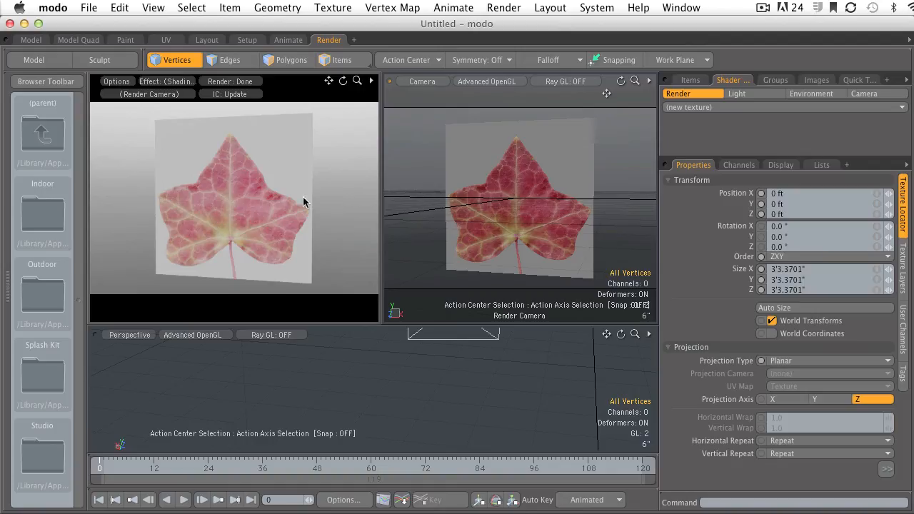
Step: Change the red_leaf image layer's effect to RGBA from the special effects
drag(737, 159, 737, 283)
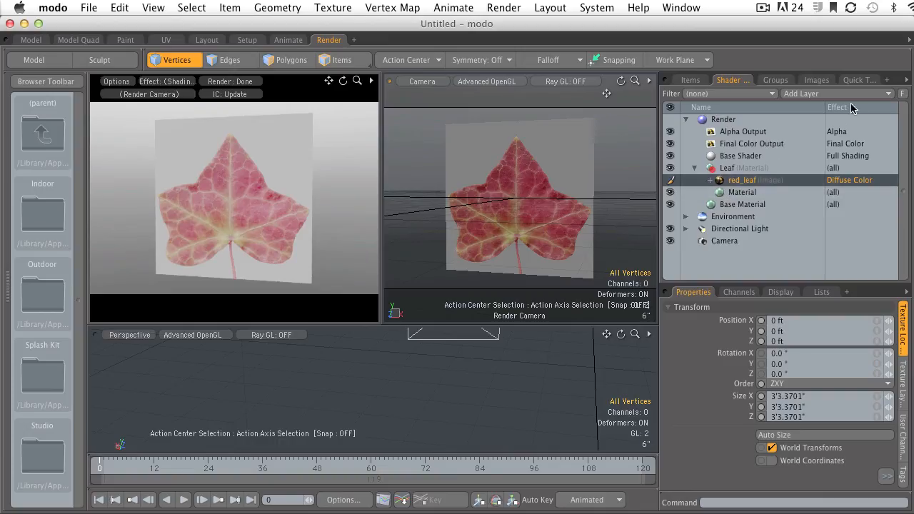
click(848, 185)
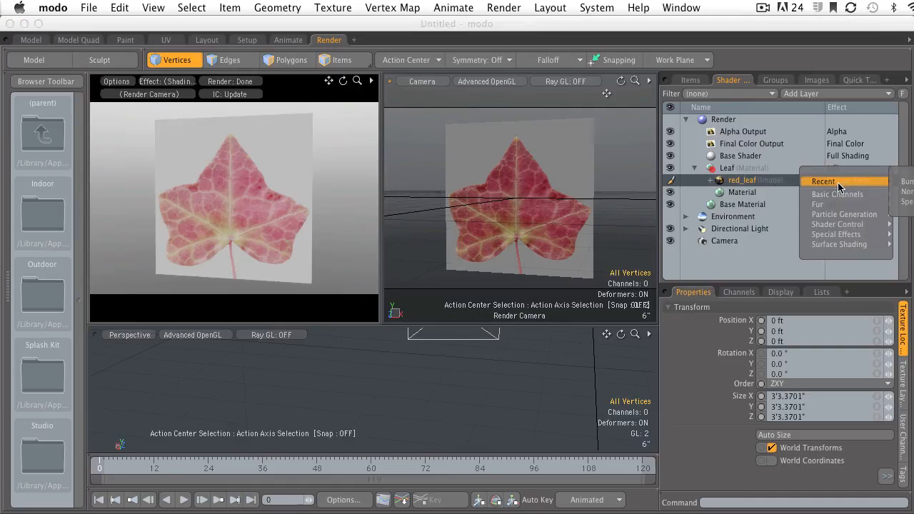
mouse_move(826, 201)
mouse_move(827, 239)
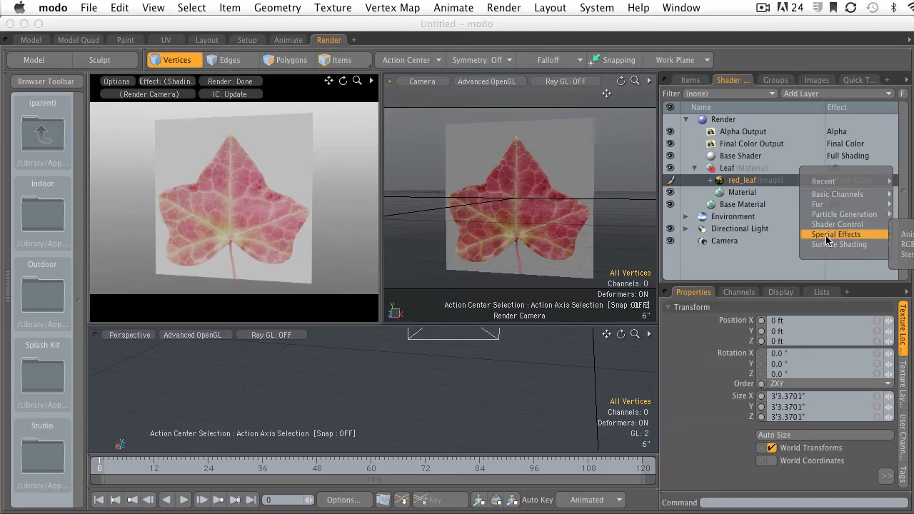
click(901, 246)
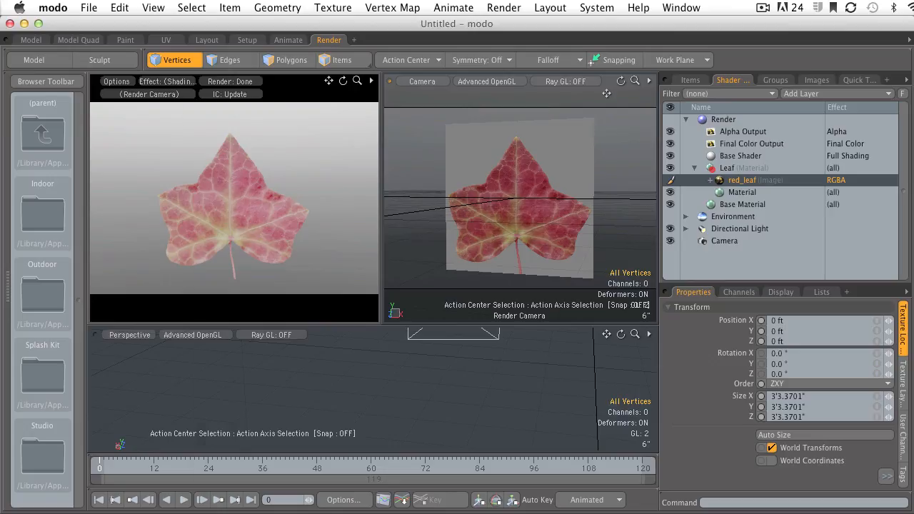
Step: Compare the source red_leaf.png in Preview with the modo render, viewing the rendered leaf from other angles
key(super+Tab)
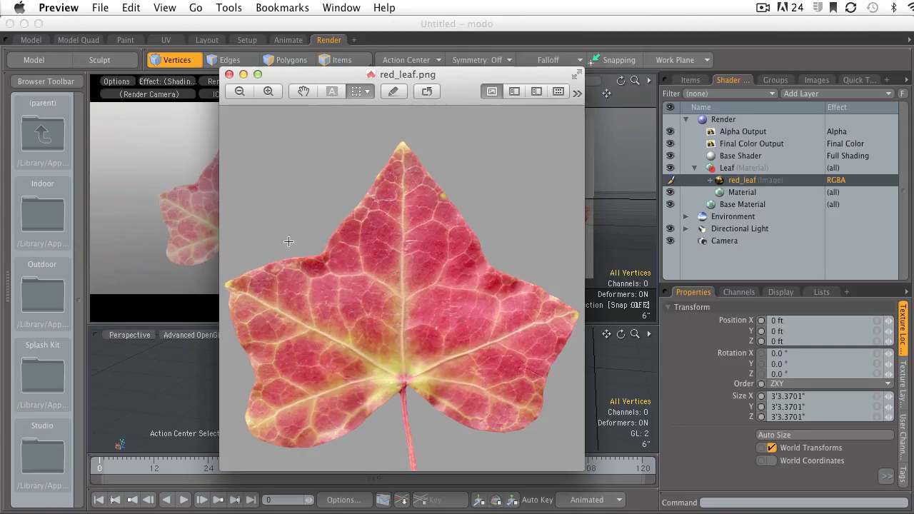
click(185, 233)
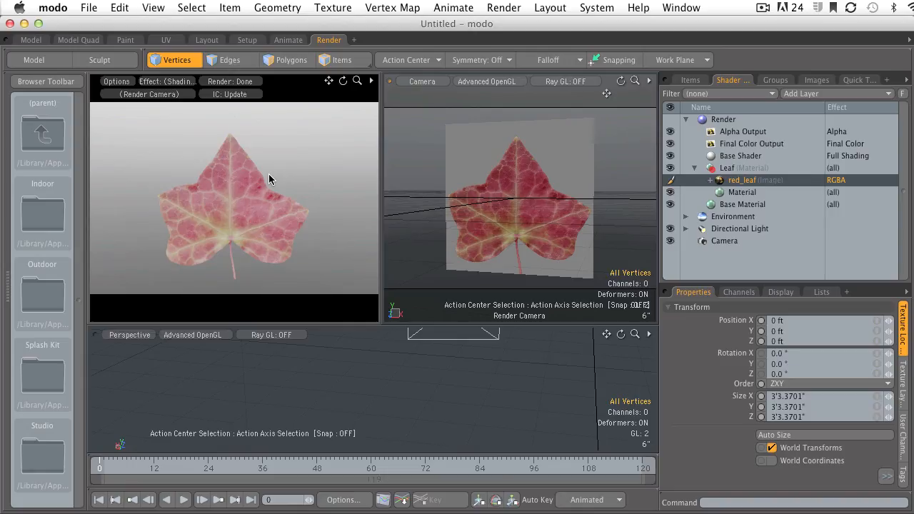
alt+drag(214, 216, 130, 202)
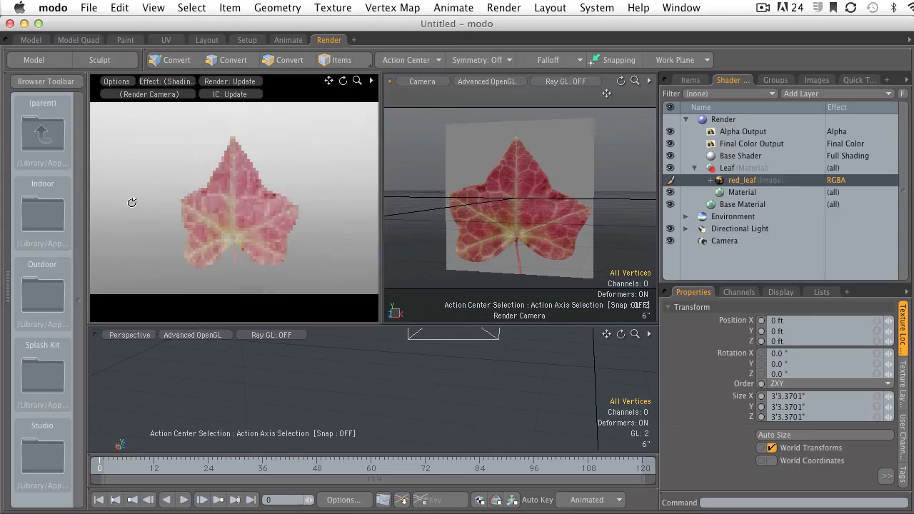
alt+drag(240, 243, 307, 226)
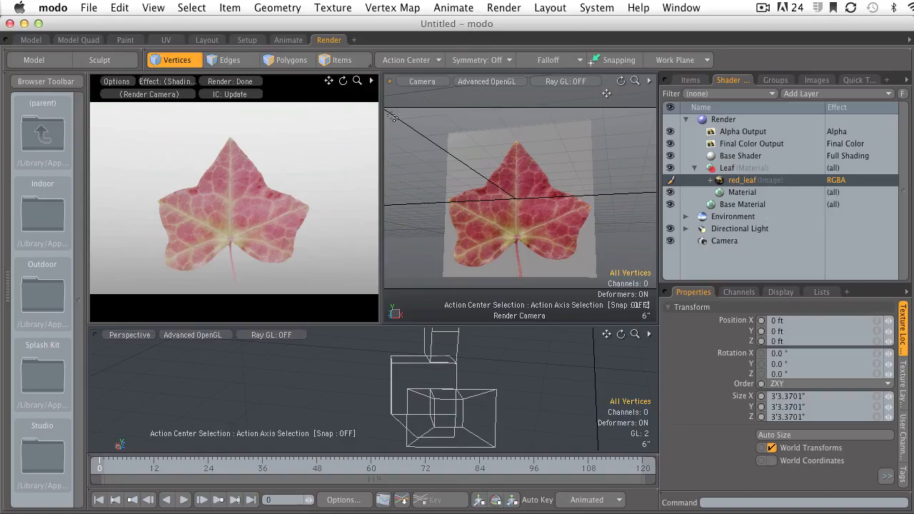
Step: Try extruding the leaf polygon into a thick block and view its render from several angles
click(286, 60)
click(521, 204)
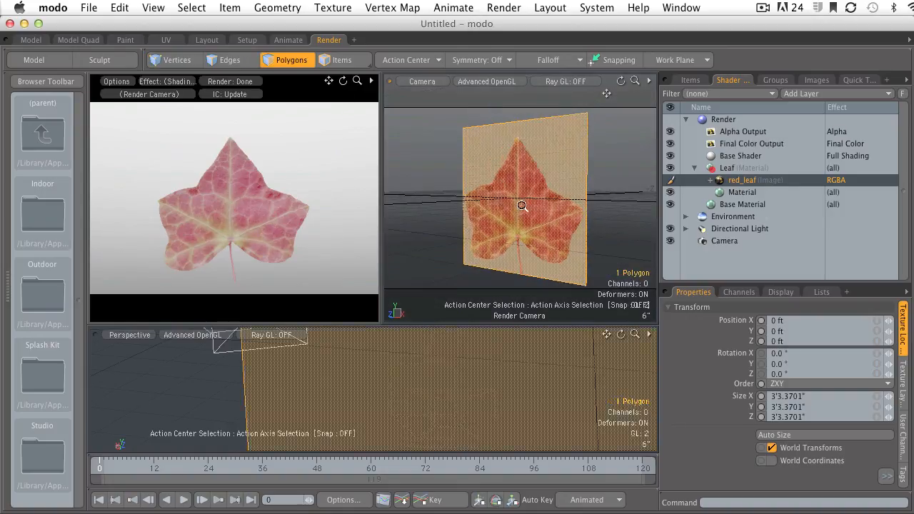
alt+drag(522, 207, 492, 218)
key(shift+x)
click(498, 212)
key(q)
click(440, 167)
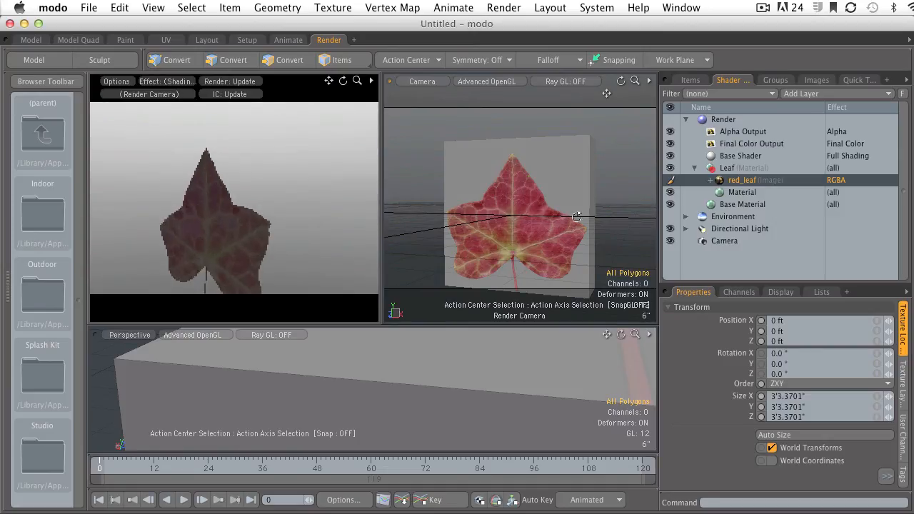
alt+drag(576, 217, 345, 222)
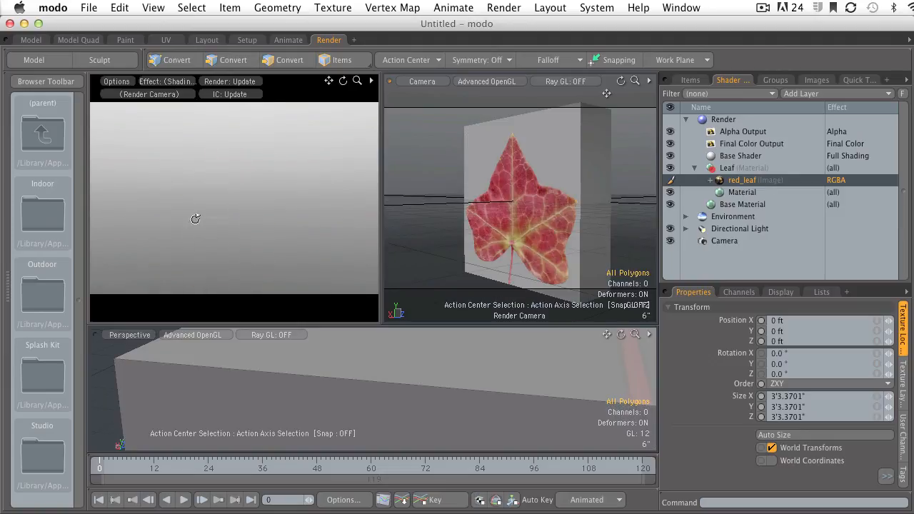
mouse_move(196, 219)
alt+mouse_down()
mouse_move(214, 218)
mouse_move(193, 216)
alt+mouse_up()
key(3)
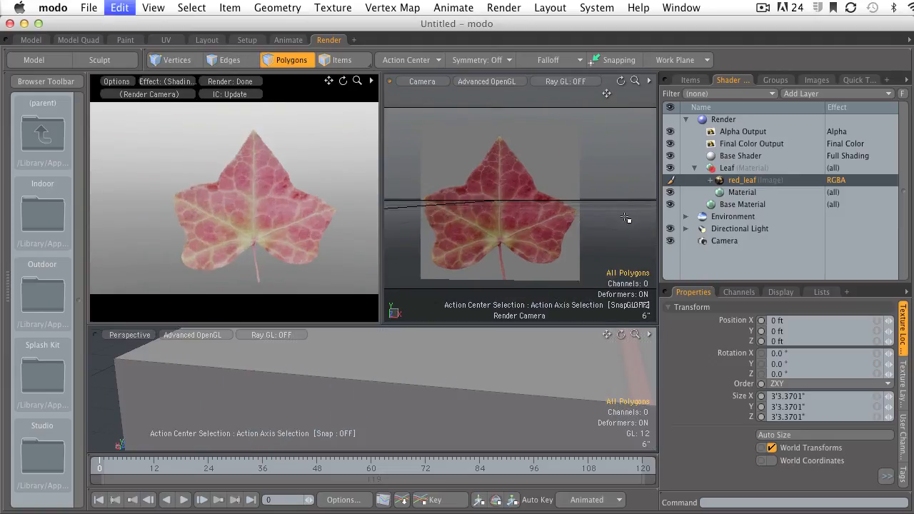
Step: Undo the camera moves and the extrusion back to the flat leaf polygon
key(super+z)
key(super+z)
key(super+z)
key(super+z)
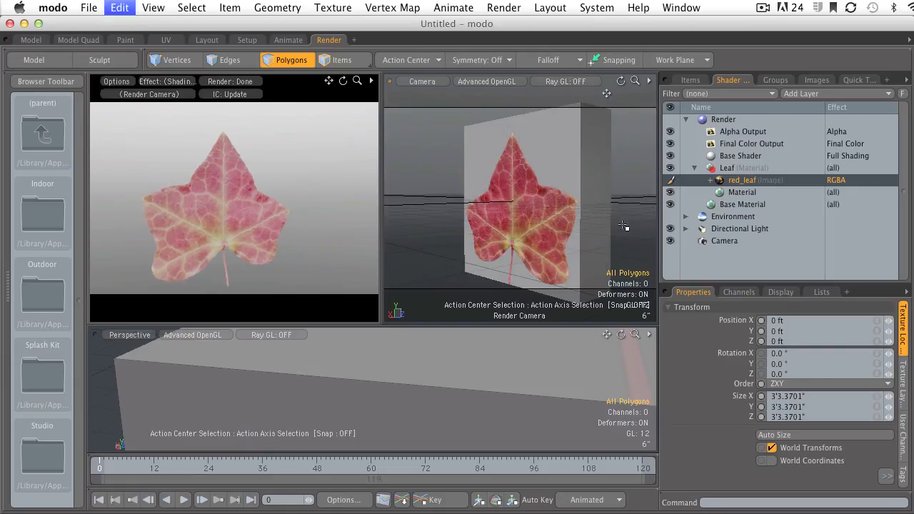
key(super+z)
key(super+z)
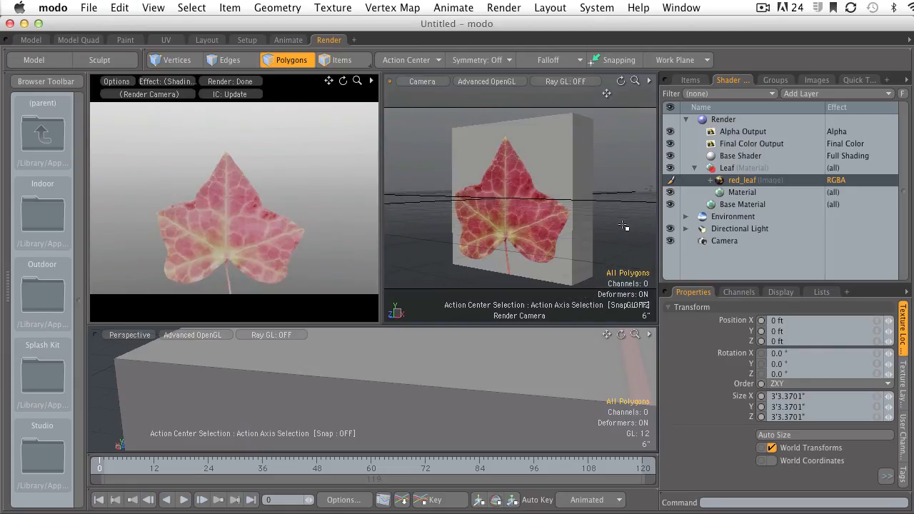
key(super+z)
key(super+z)
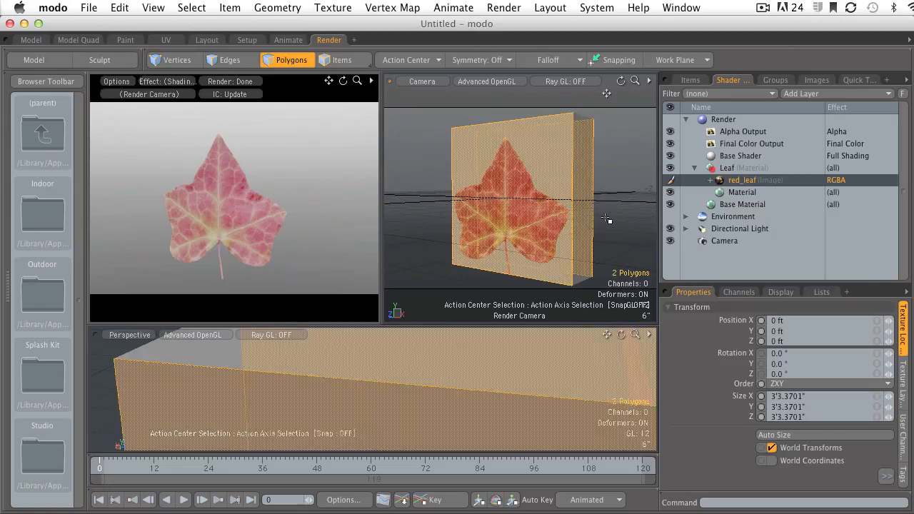
key(super+z)
key(super+z)
key(super+z)
key(super+z)
key(super+z)
key(super+z)
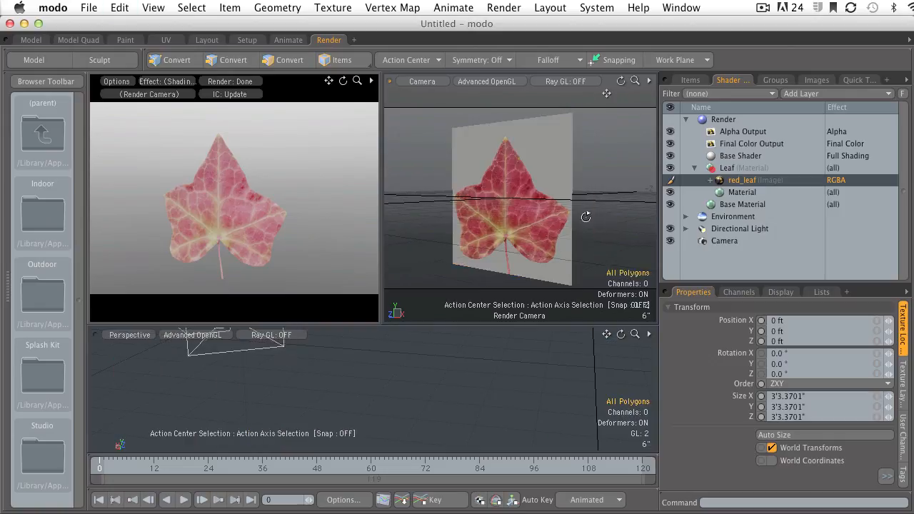